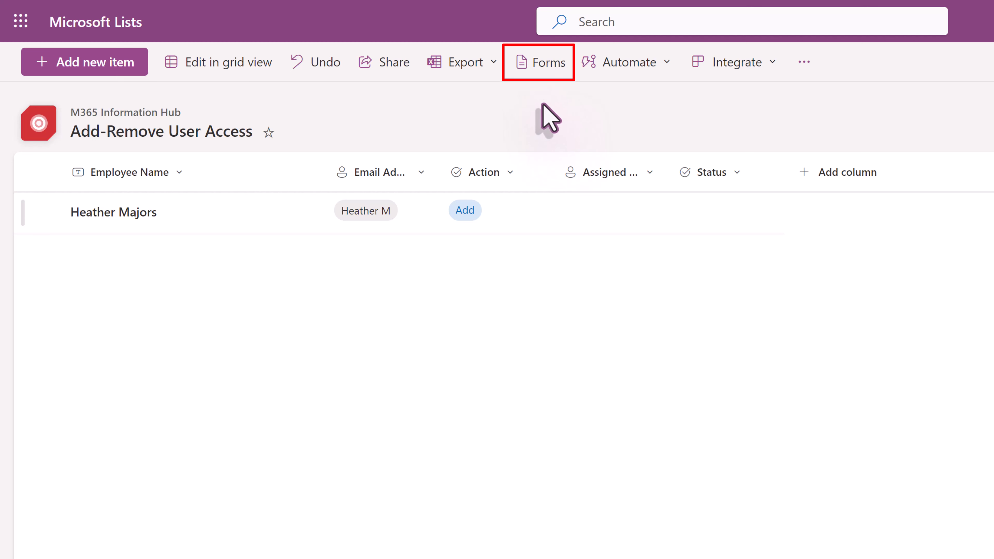
# Create a new form for the Add-Remove User Access list and title it "Add or Remove from Private Channels"
pyautogui.click(545, 65)
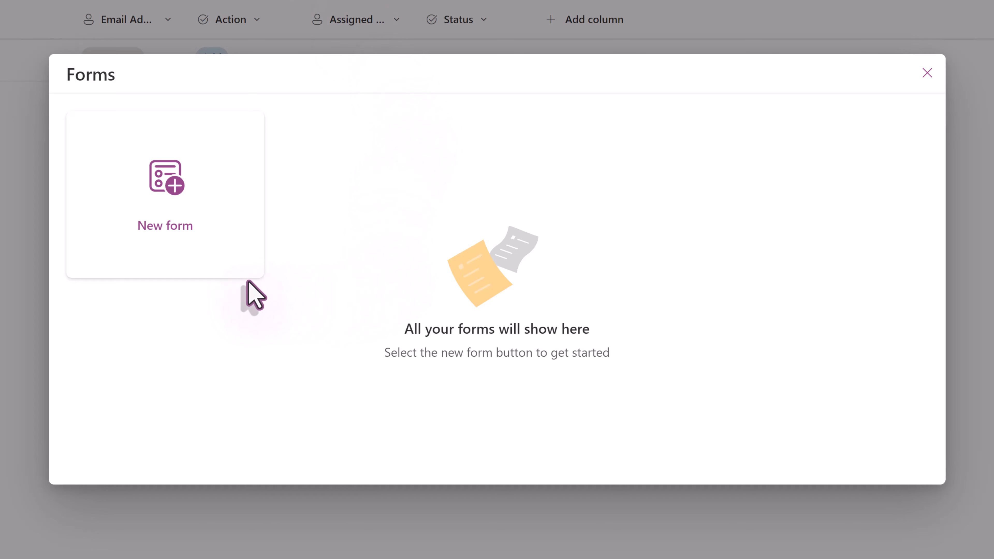
pyautogui.click(208, 257)
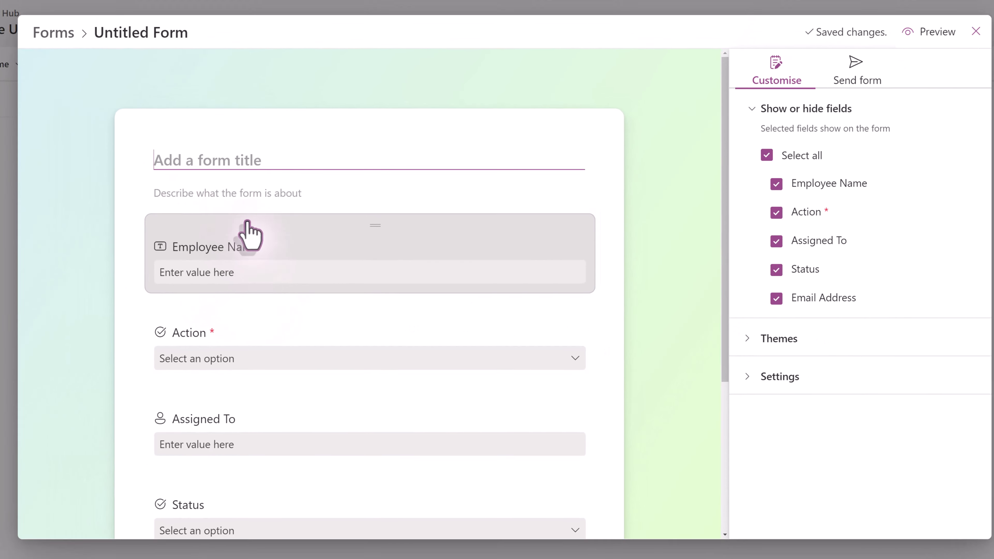
pyautogui.click(224, 169)
pyautogui.write('A')
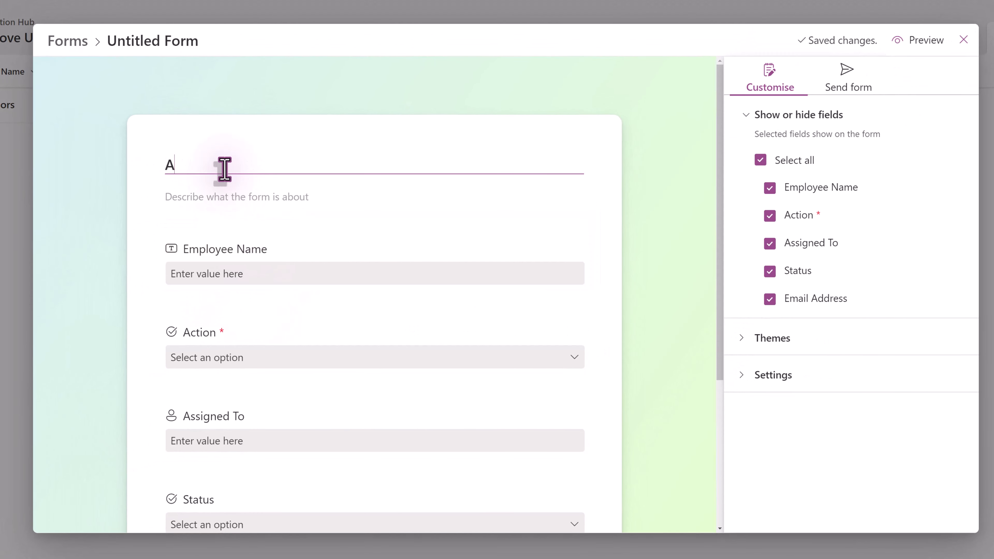
pyautogui.write('dd or Remove from Privat')
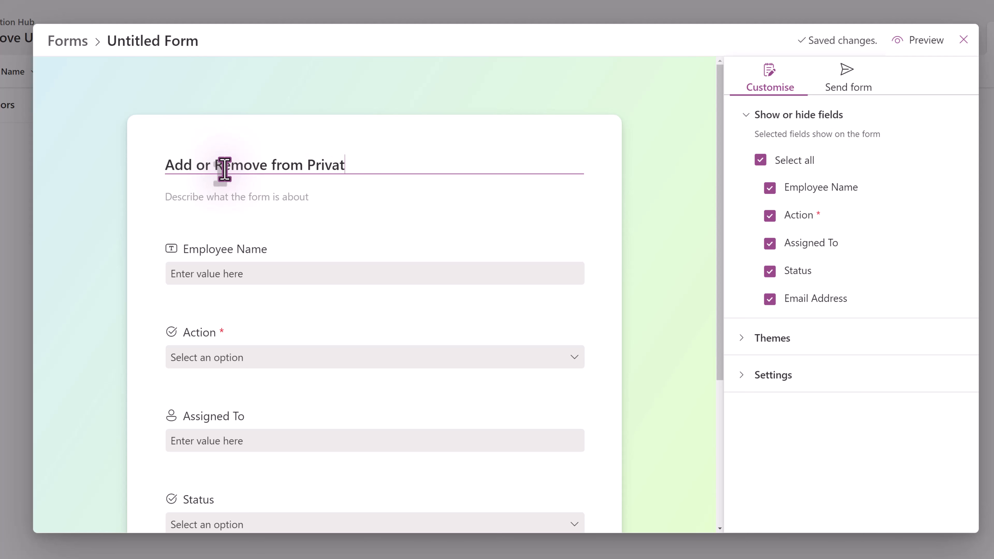
pyautogui.write('e Channels')
# Set the form description to "Tell the support team who needs to be removed from the private channels in the Finance Team."
pyautogui.press('Tab')
pyautogui.write('Tell ')
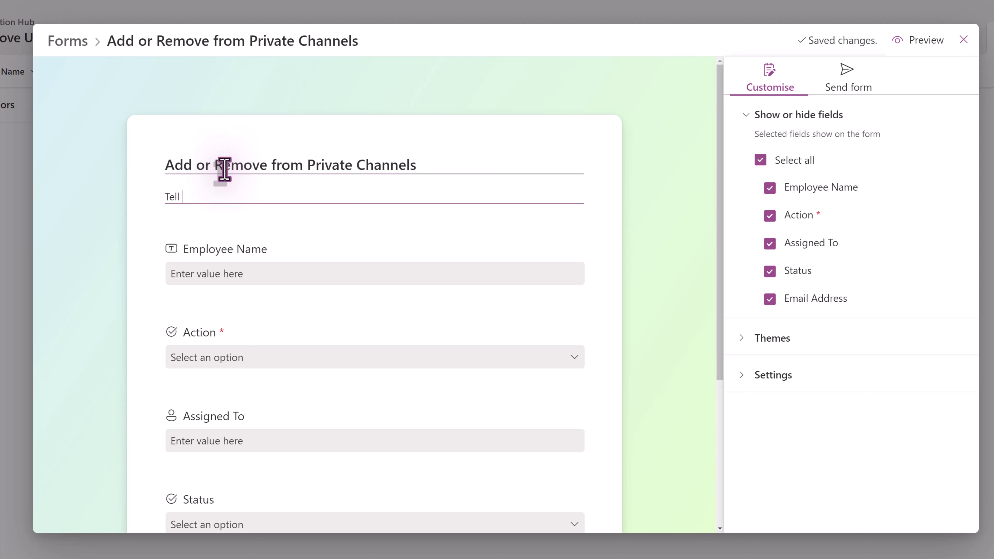
pyautogui.write('the support team who needs to ')
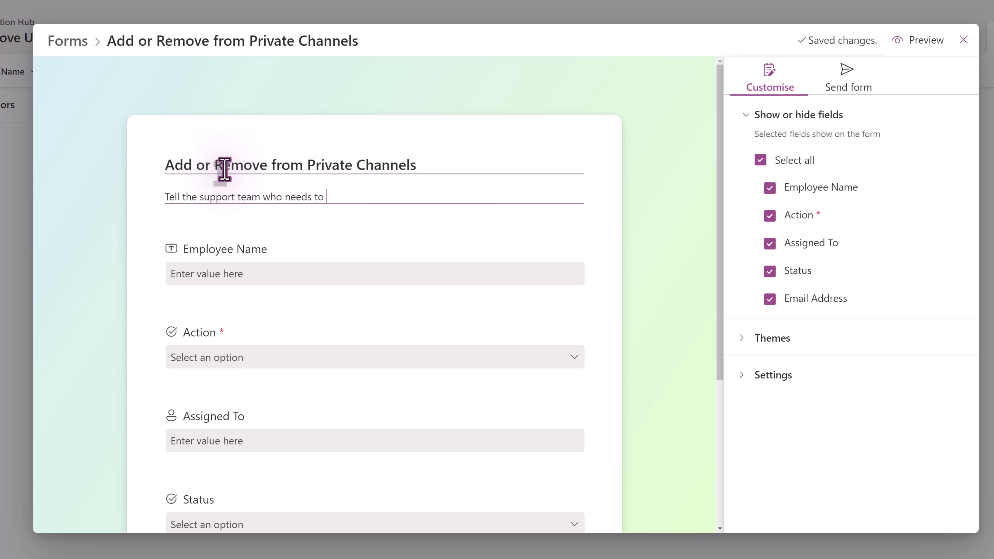
pyautogui.write('be removed from the private')
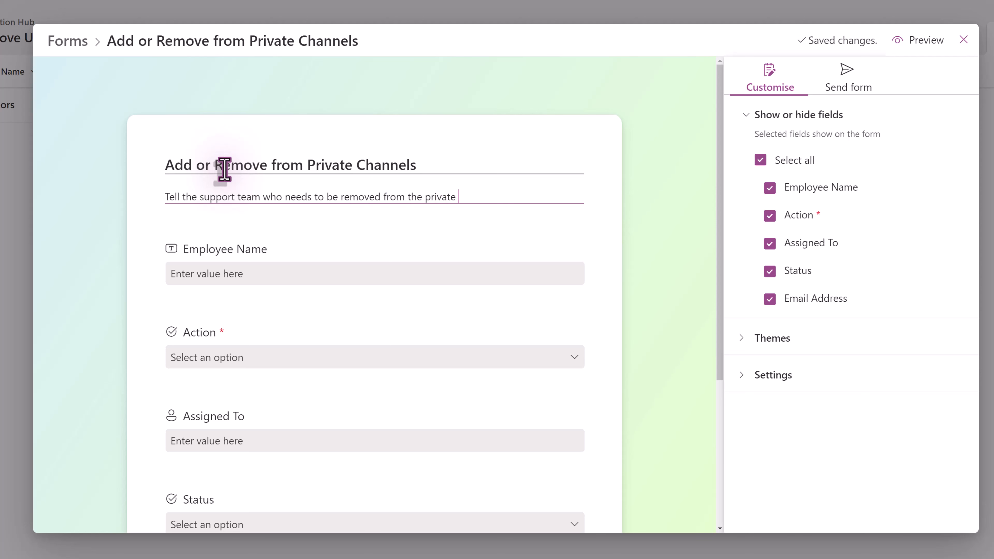
pyautogui.write(' channels in the Finance Team.')
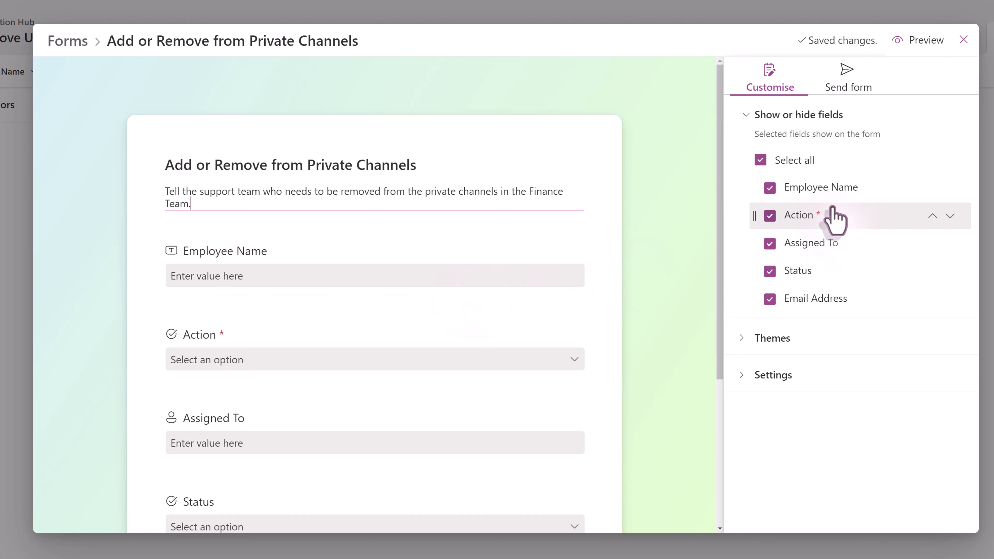
# Hide the Assigned To and Status fields on the form and move Email Address above Action
pyautogui.scroll(-1, 511, 278)
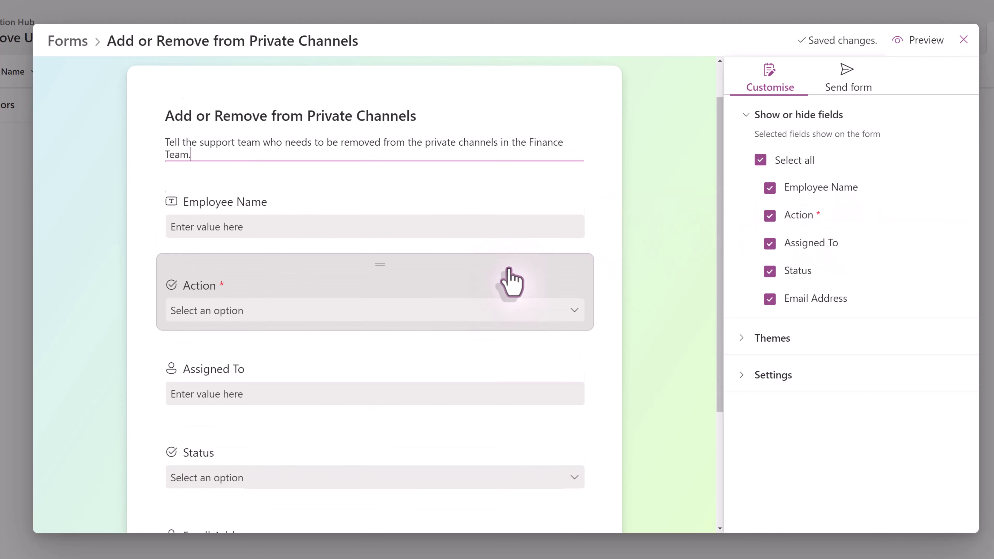
pyautogui.scroll(-1, 511, 278)
pyautogui.scroll(1, 511, 279)
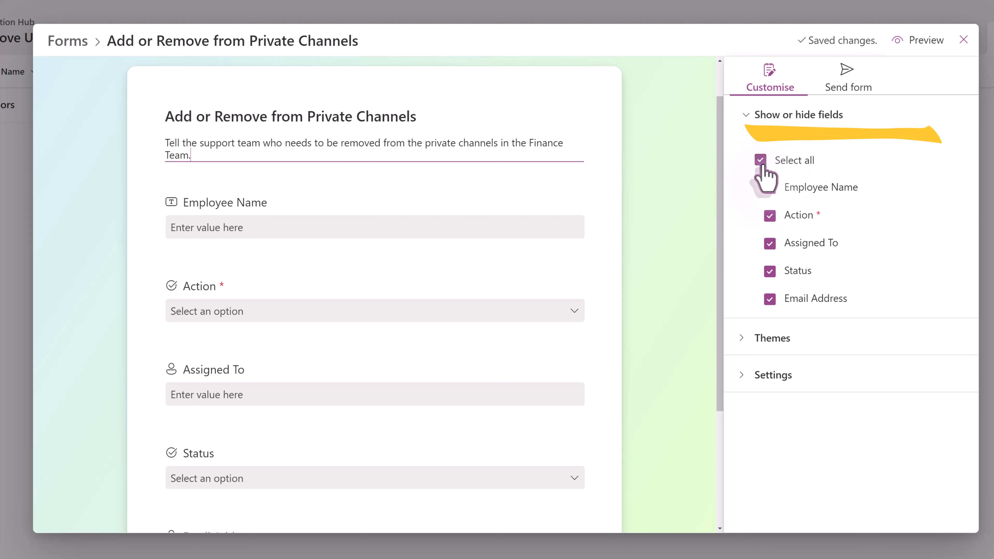
pyautogui.click(770, 243)
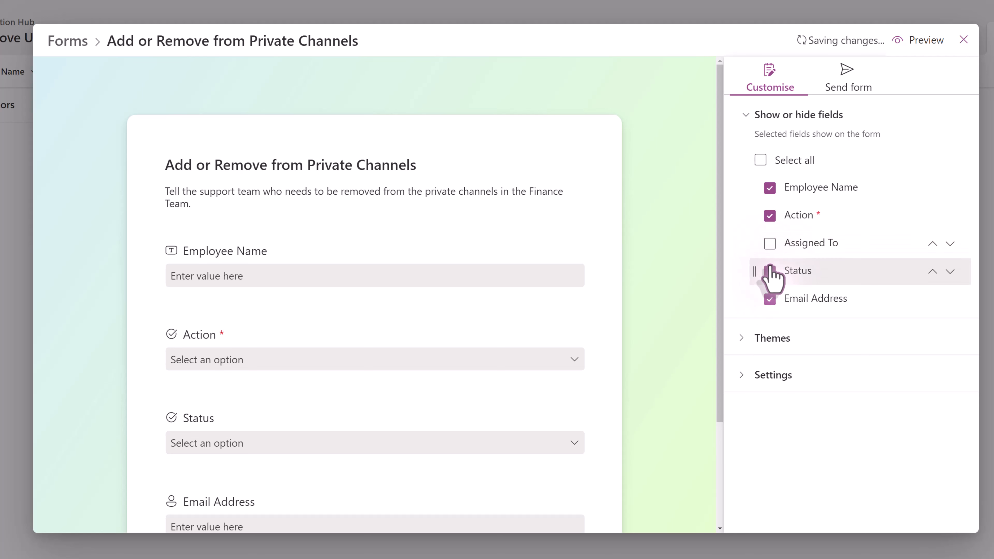
pyautogui.click(770, 271)
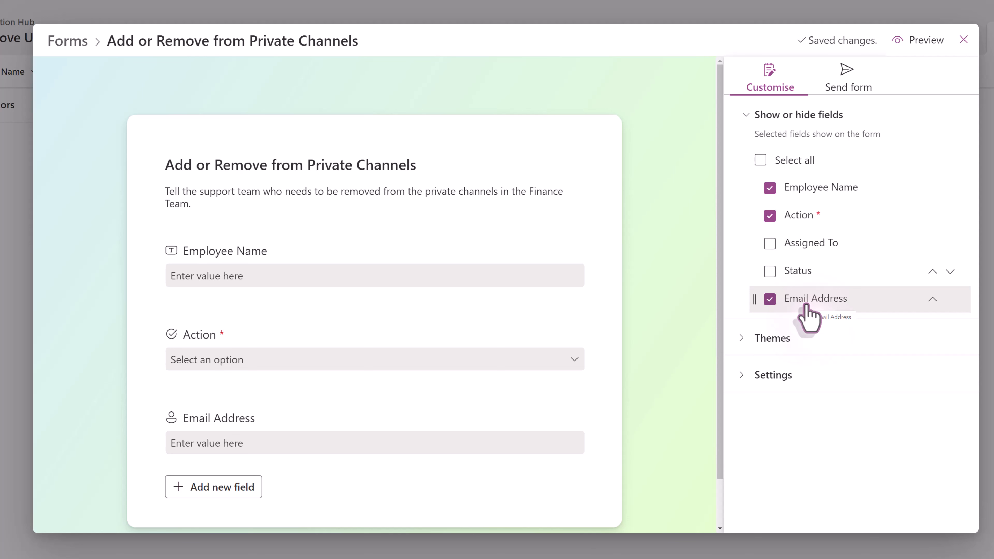
pyautogui.moveTo(807, 308); pyautogui.dragTo(767, 216)
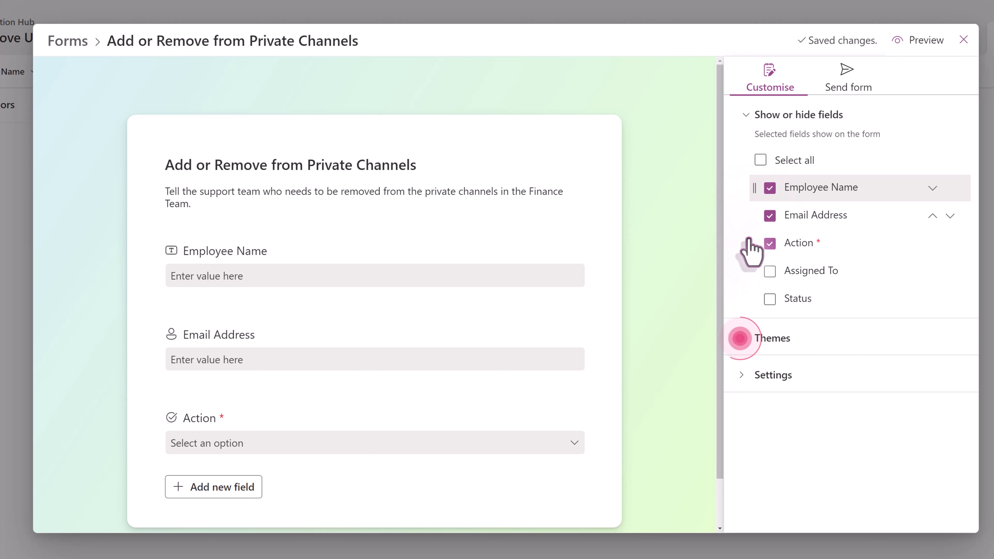
# Try the preset form themes and apply the peach-to-pink gradient theme with the purple accent
pyautogui.click(748, 339)
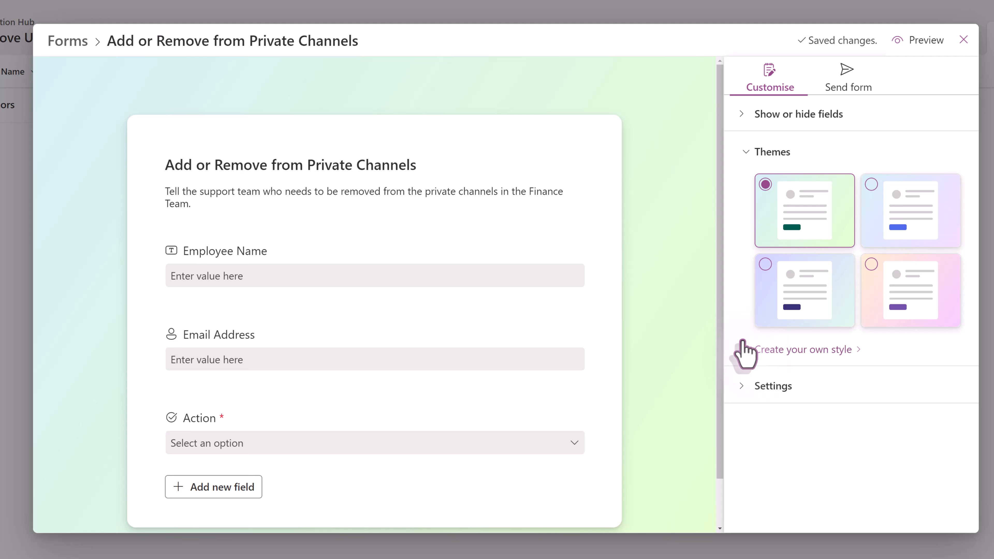
pyautogui.click(897, 207)
pyautogui.click(824, 303)
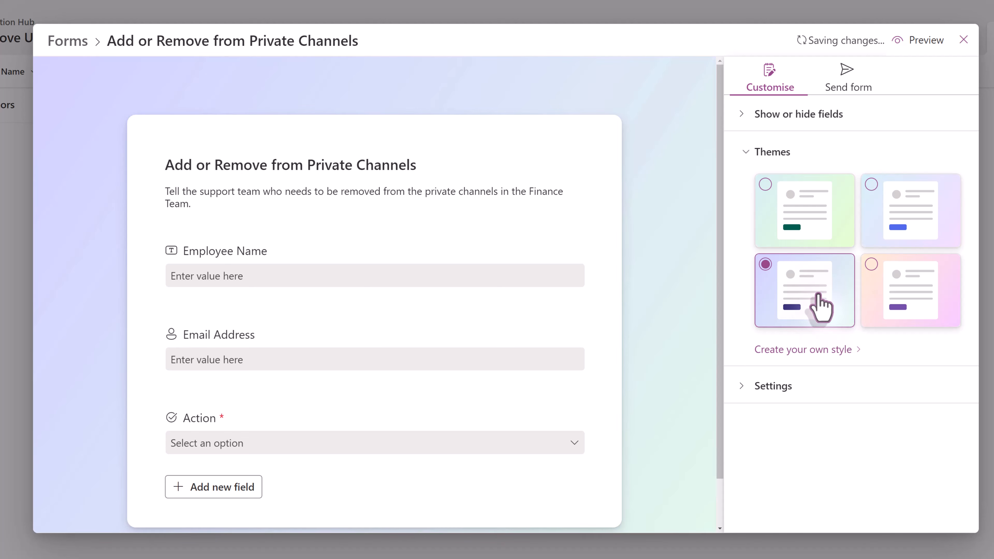
pyautogui.click(913, 312)
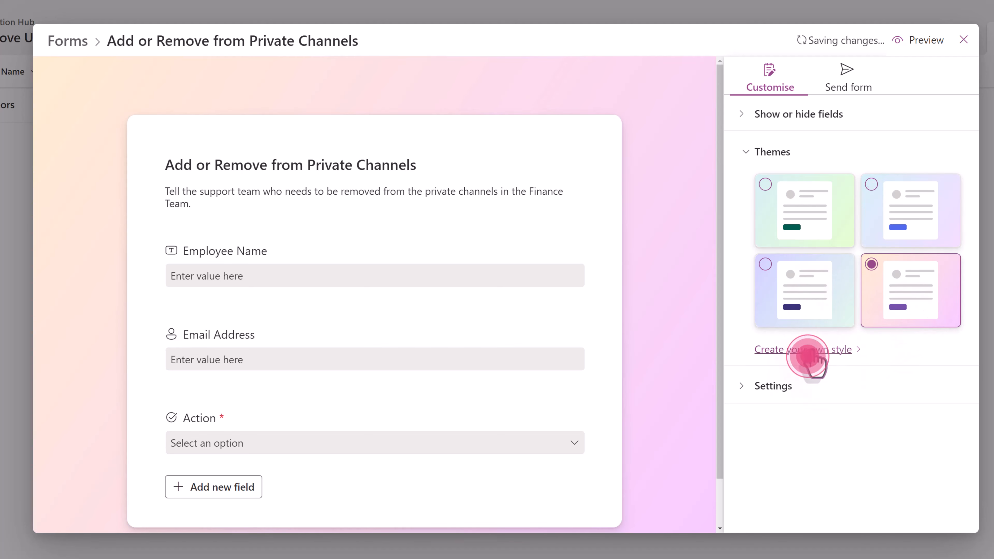
# Create a custom style for the form by changing its background to the soft peach-to-rose gradient
pyautogui.click(803, 351)
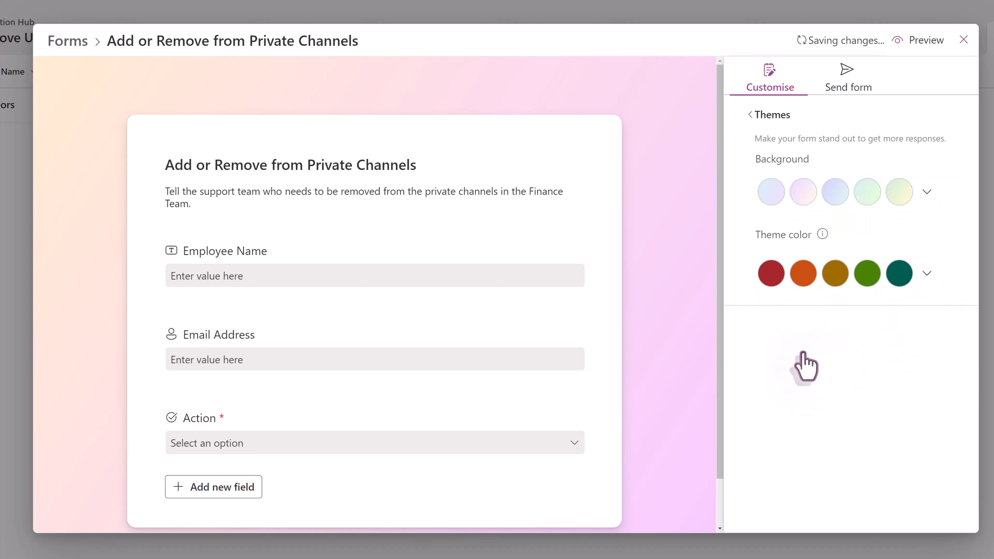
pyautogui.click(927, 194)
pyautogui.click(928, 306)
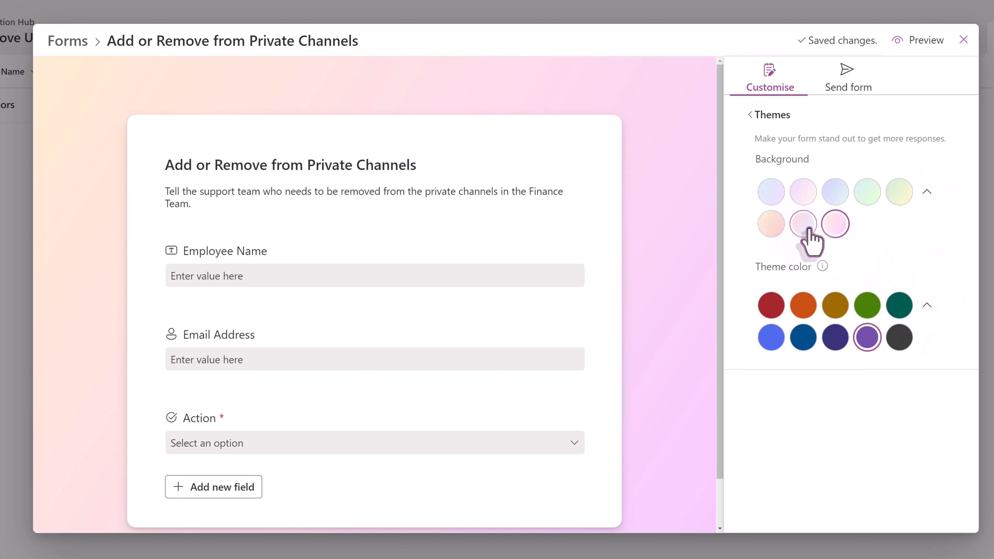
pyautogui.click(771, 230)
pyautogui.click(749, 116)
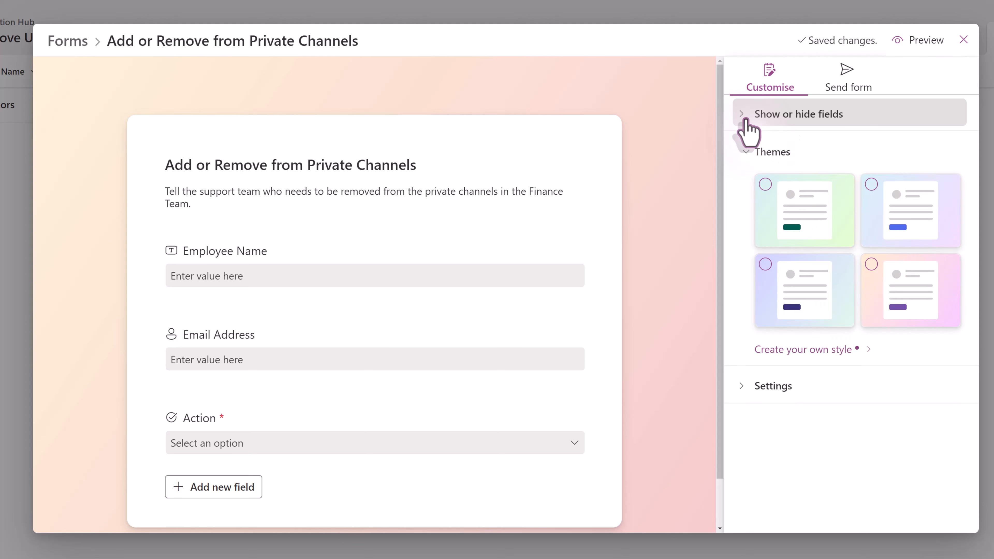
# Append "Your request will be processed in 48 business hours." to the form's confirmation message and preview the form
pyautogui.click(744, 389)
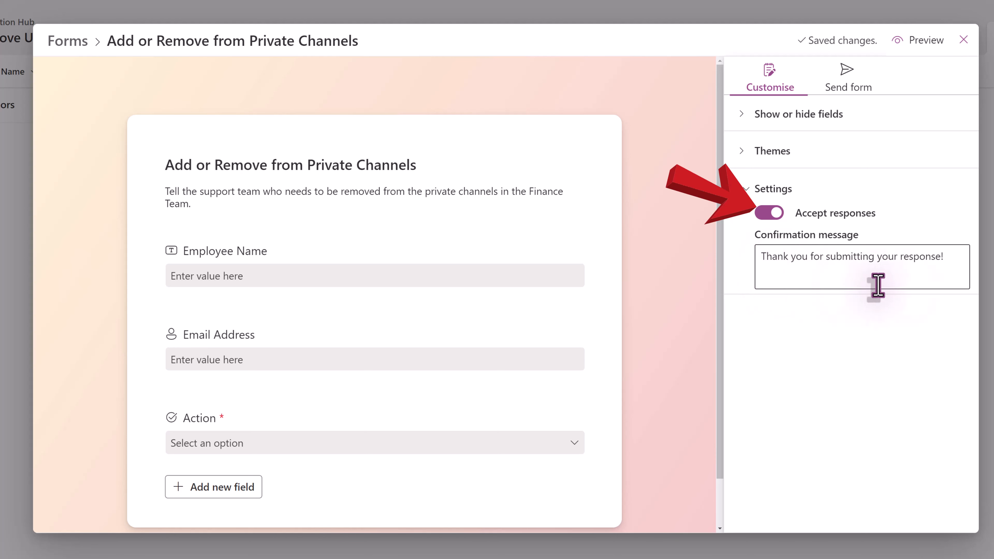
pyautogui.click(951, 259)
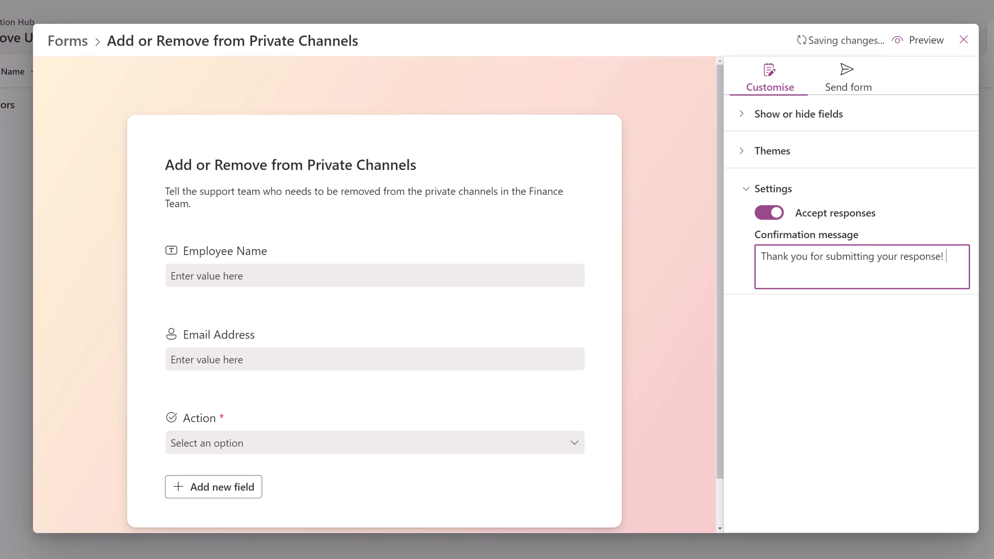
pyautogui.write('Your request will be proce')
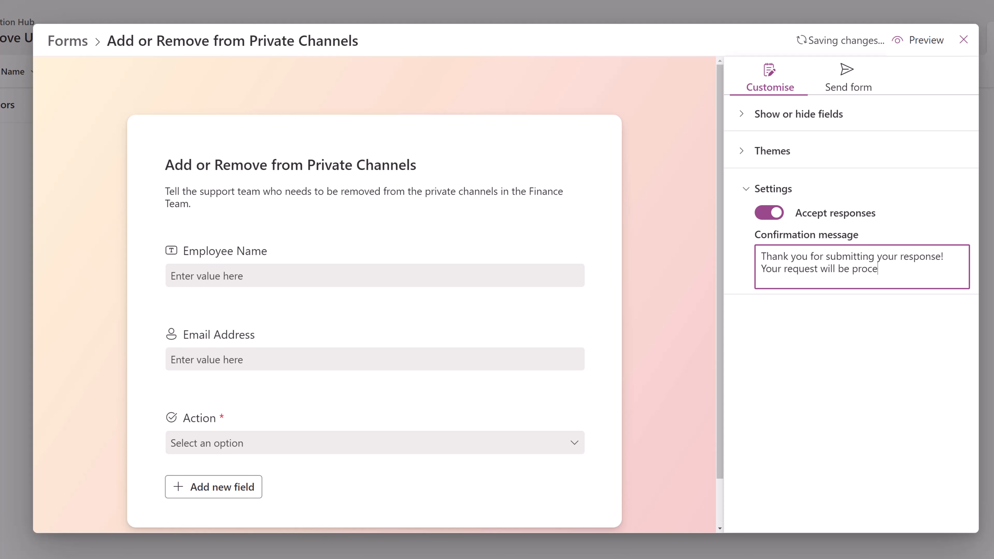
pyautogui.write('ssed in 48 business hours.')
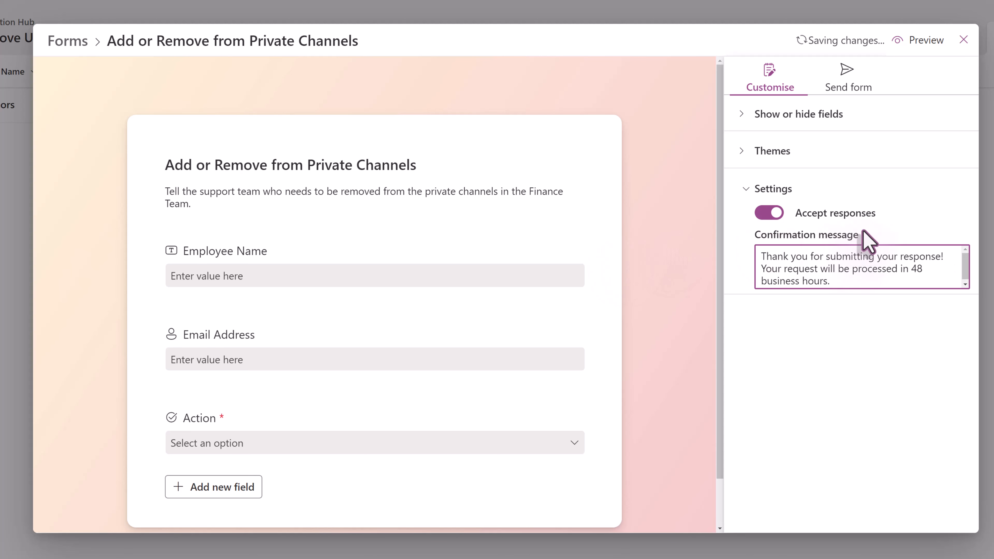
pyautogui.click(740, 189)
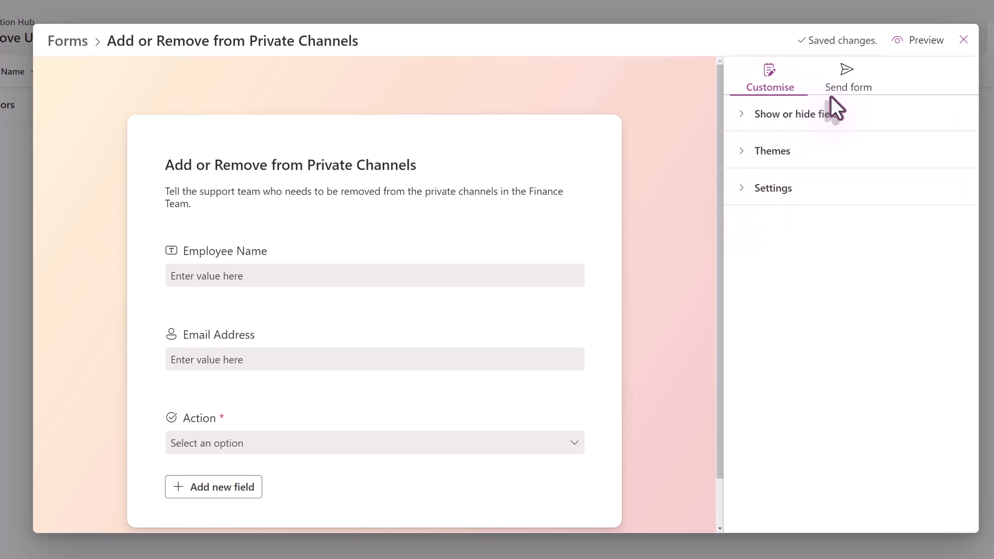
pyautogui.click(926, 45)
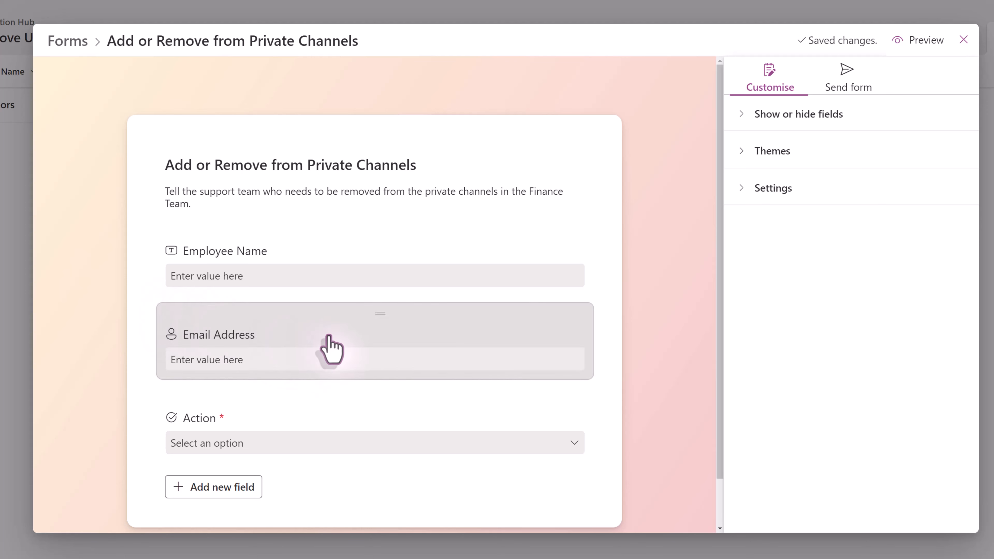
# Add a required Person field titled "Supervisors Name" with the description "Who is approving this action?" after the Action field
pyautogui.scroll(-1, 411, 319)
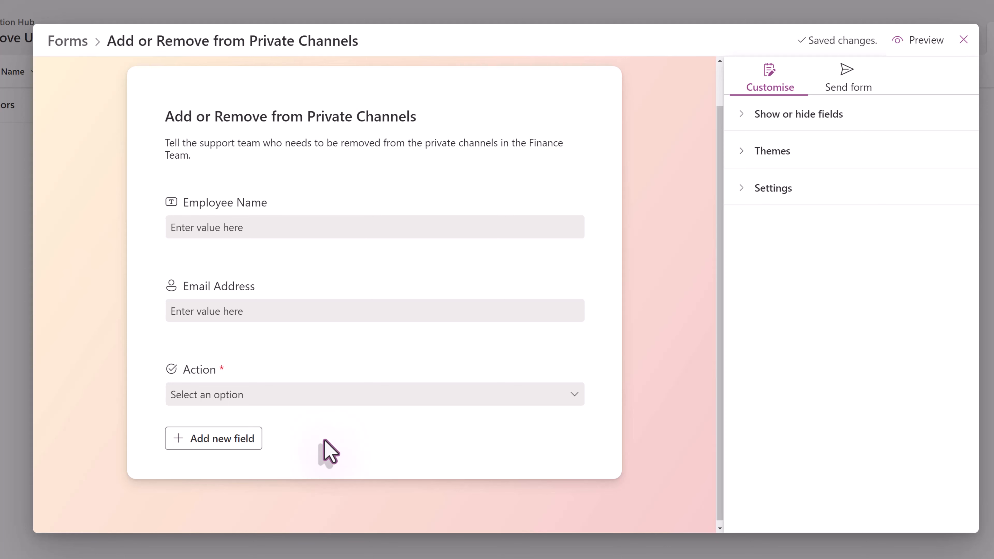
pyautogui.click(234, 439)
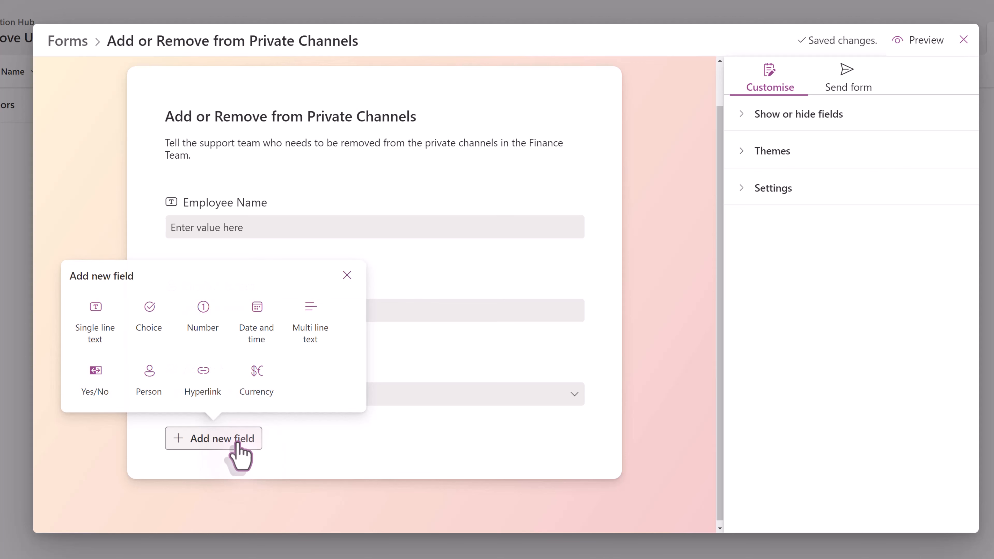
pyautogui.click(149, 376)
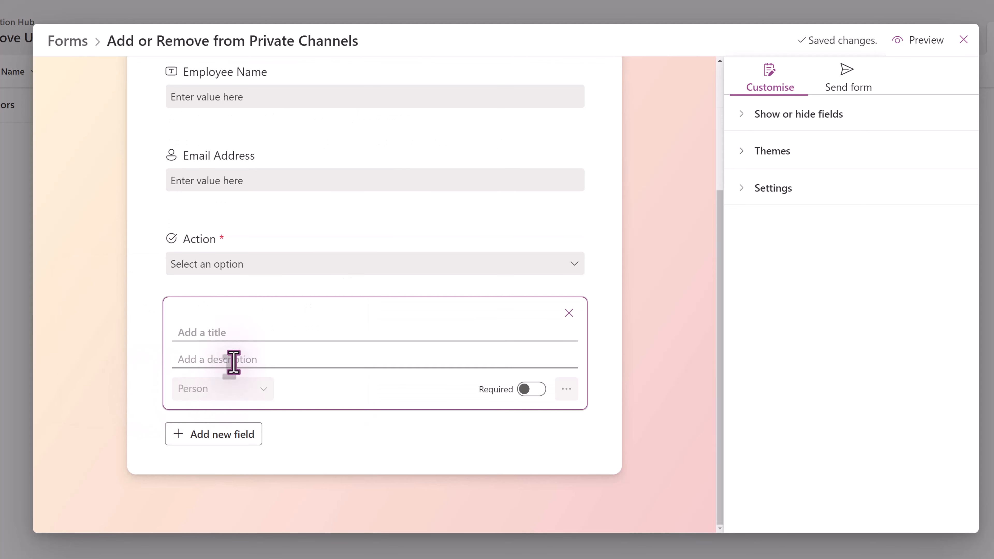
pyautogui.click(217, 333)
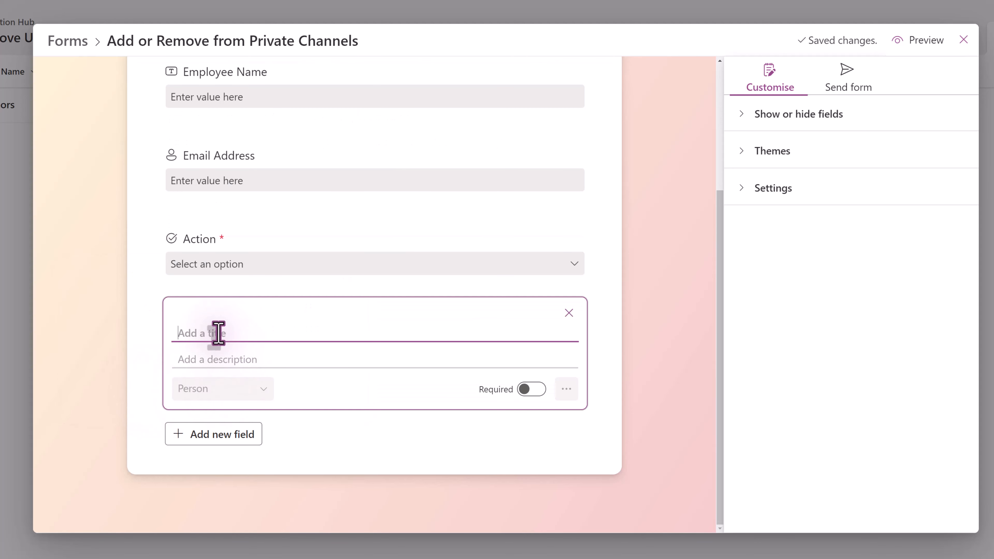
pyautogui.write('Supervisors Name')
pyautogui.click(255, 361)
pyautogui.write('Who is ap')
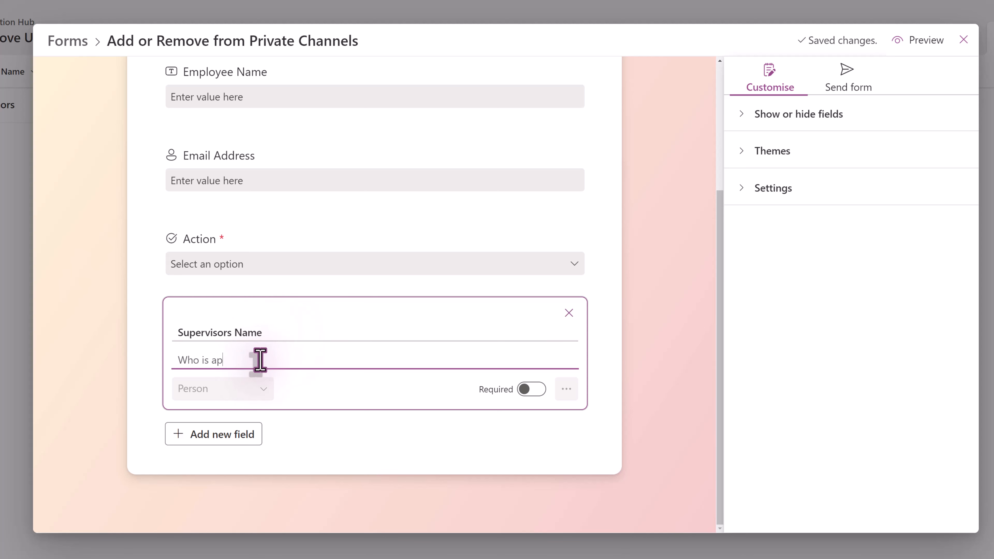
pyautogui.write('proving this action?')
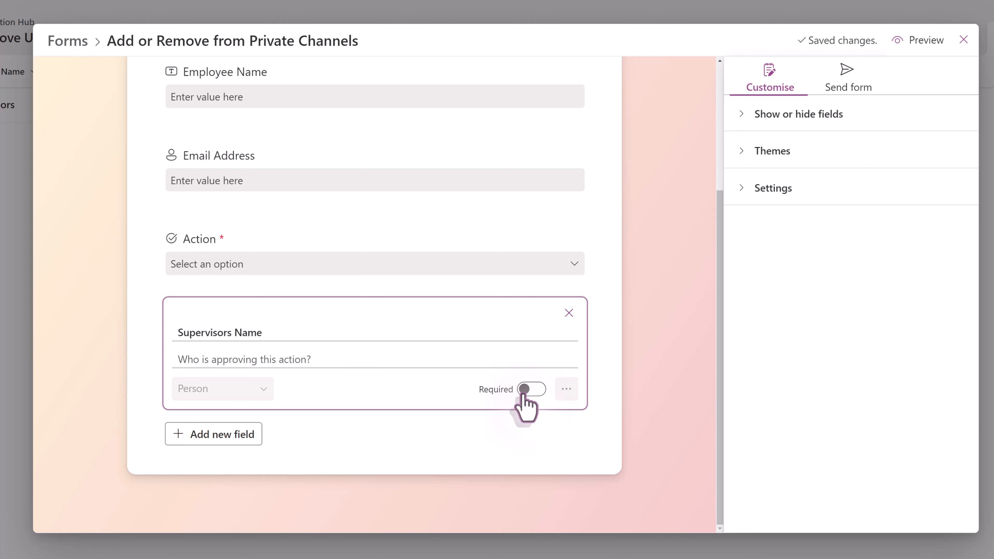
pyautogui.click(525, 392)
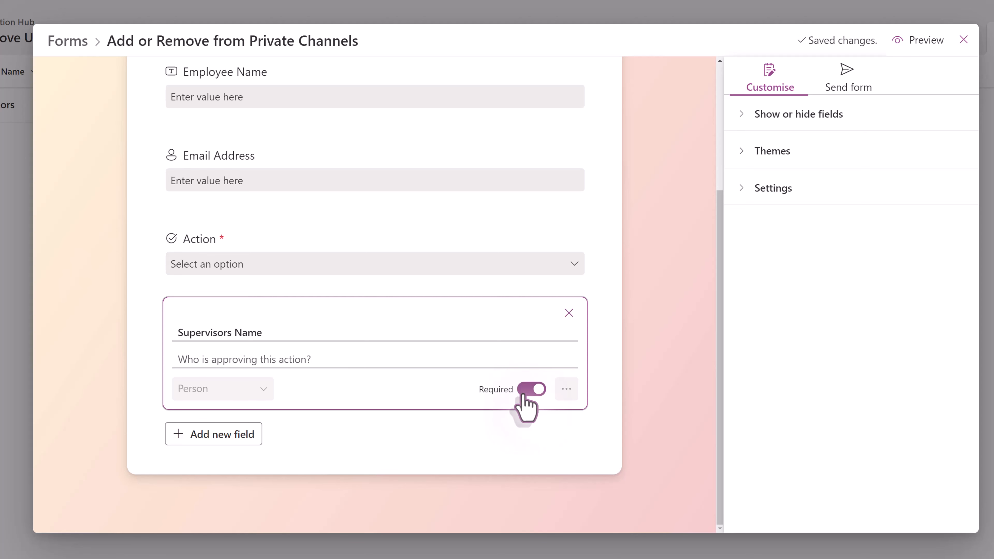
pyautogui.click(407, 439)
# Make the Email Address field required and give it the description "The email of the person to be added or removed."
pyautogui.scroll(2, 413, 325)
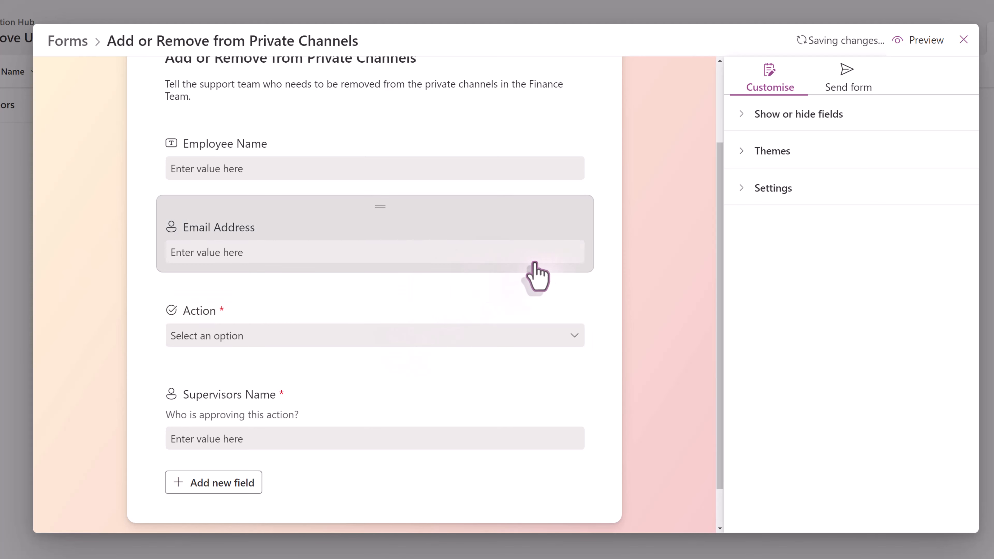
pyautogui.click(557, 262)
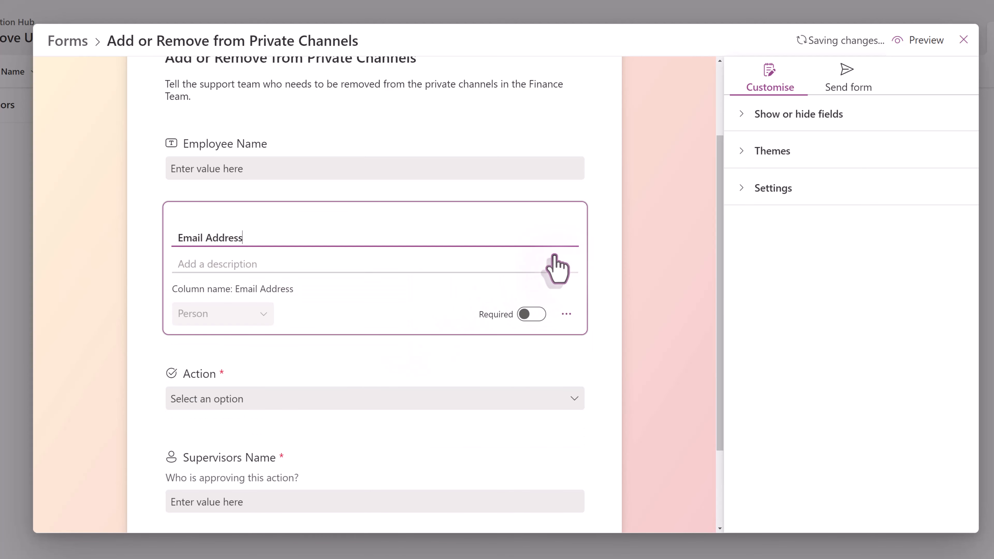
pyautogui.click(529, 315)
pyautogui.click(280, 199)
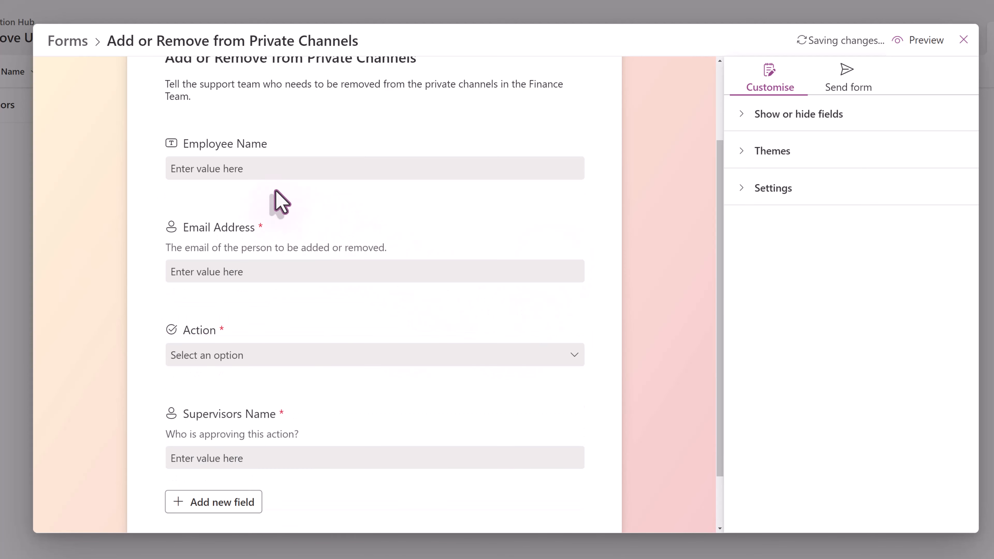
# Open the Employee Name field for editing and review its settings alongside the form's other fields
pyautogui.click(289, 169)
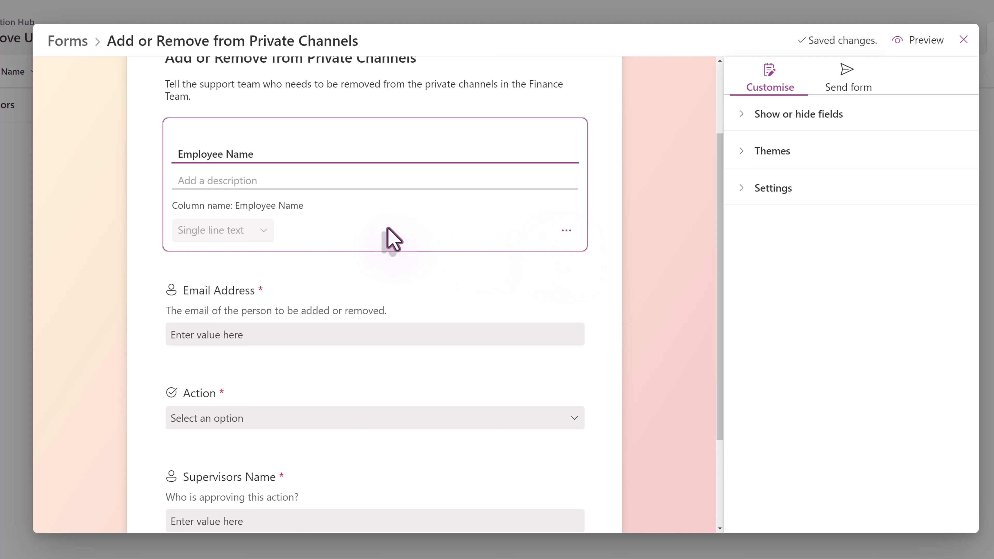
pyautogui.scroll(-2, 626, 255)
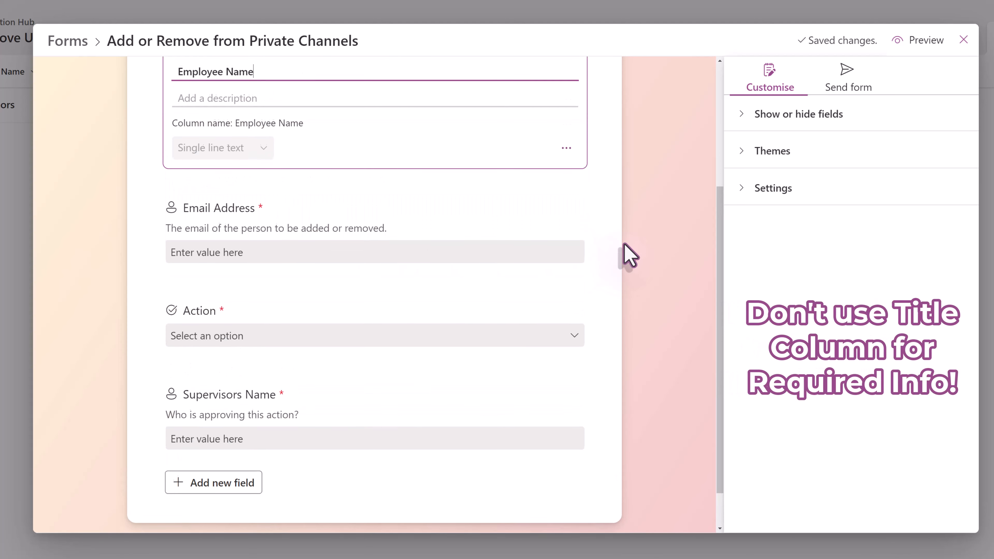
pyautogui.scroll(2, 627, 247)
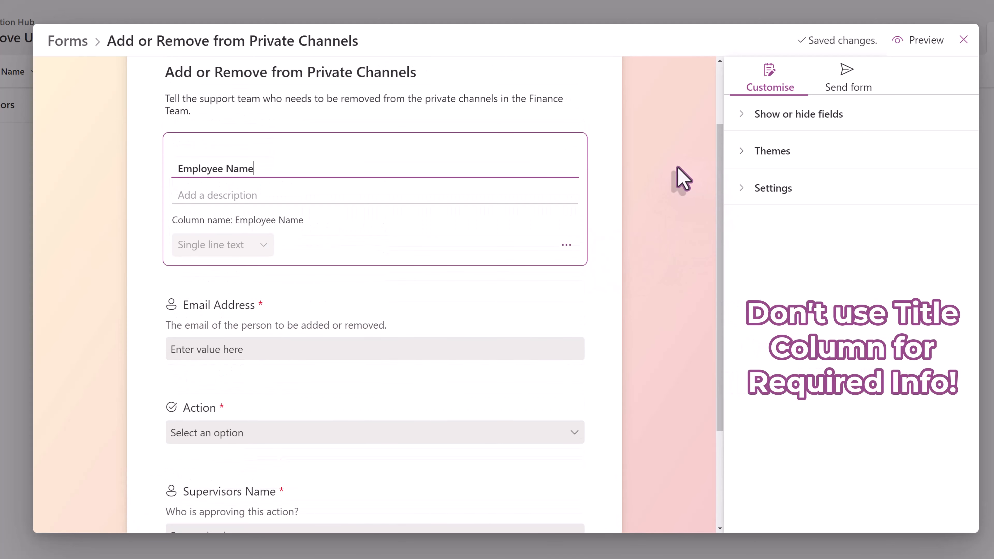
# Copy the form's sharing link and close the form editor
pyautogui.click(848, 80)
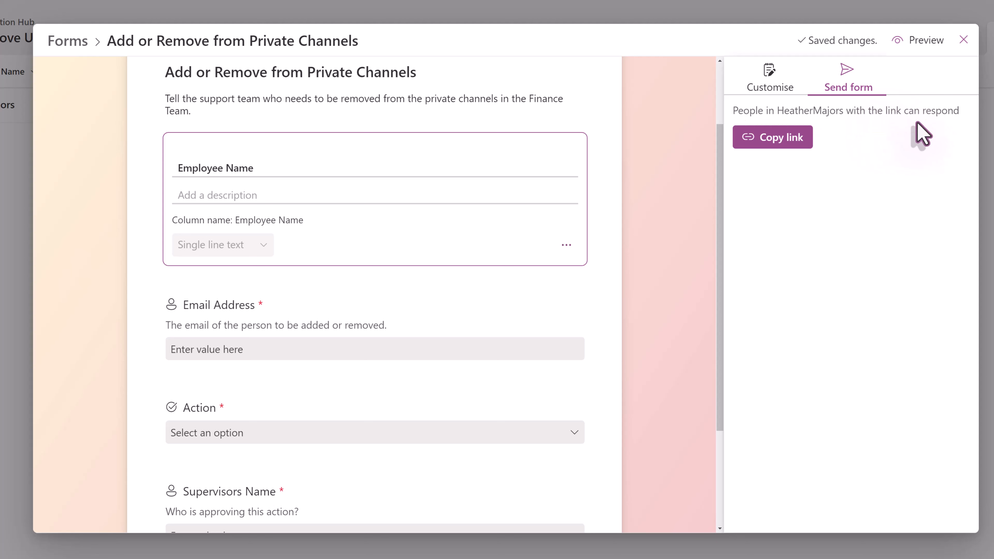
pyautogui.click(771, 145)
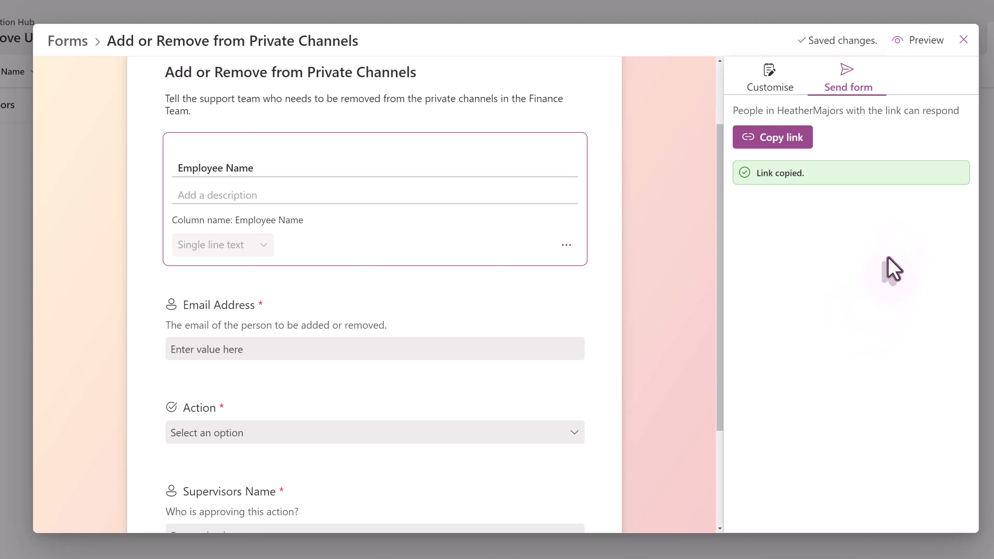
pyautogui.click(963, 41)
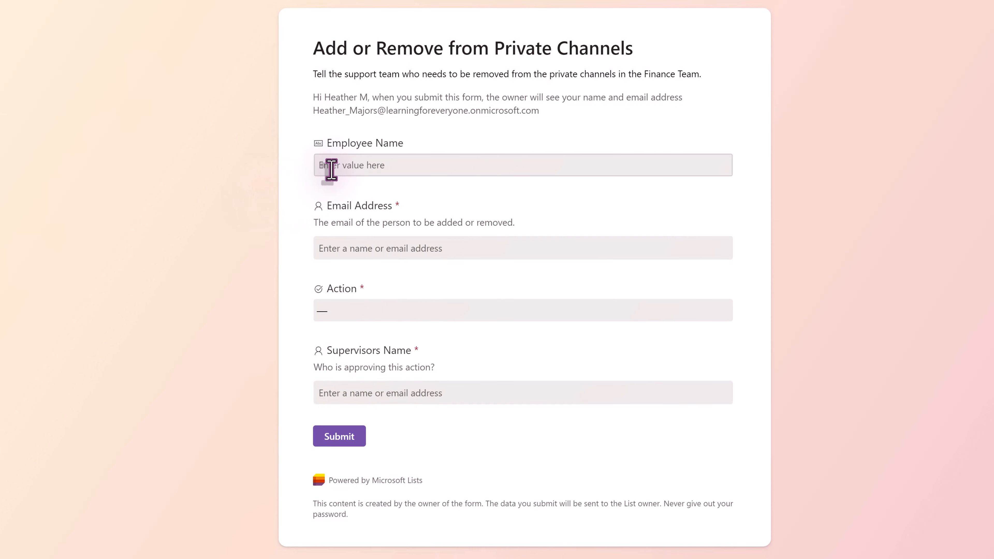
# Enter the employee's first name in the shared form's Employee Name field and start filling in the Email Address field
pyautogui.click(331, 169)
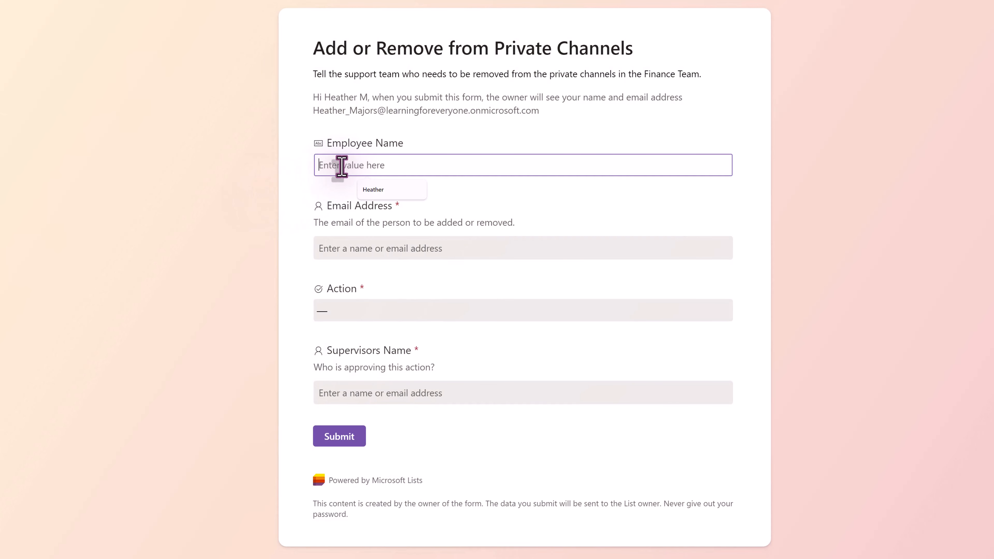
pyautogui.write('Hea')
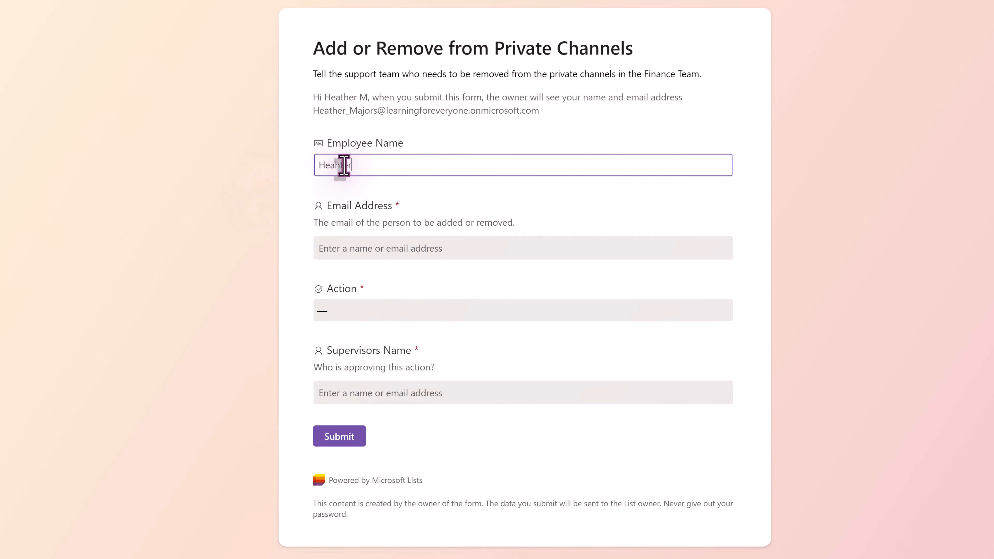
pyautogui.write('ther')
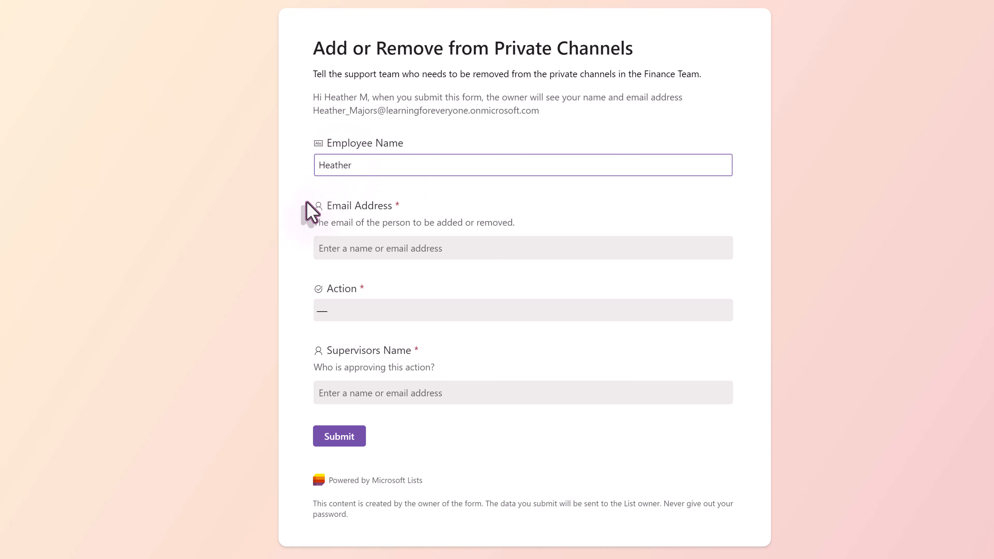
pyautogui.click(344, 247)
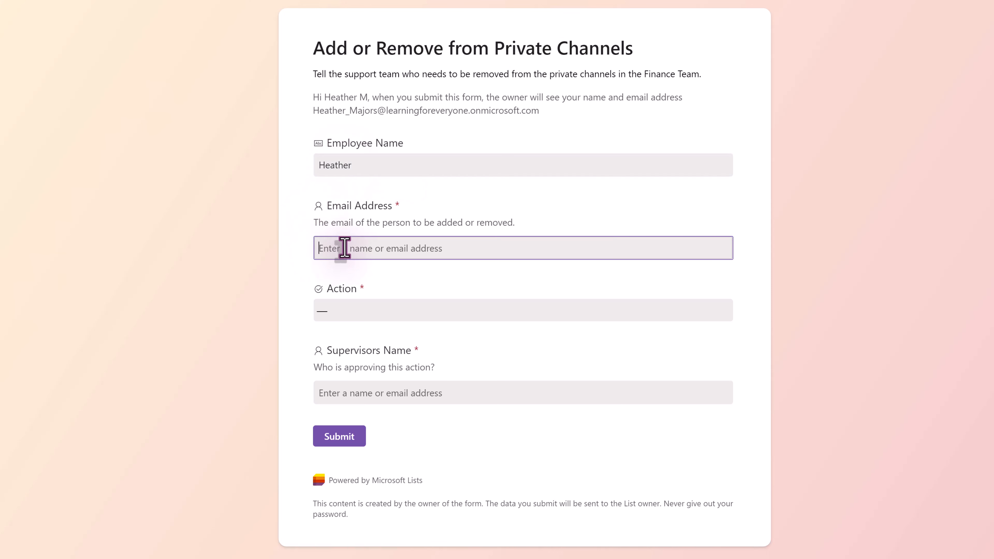